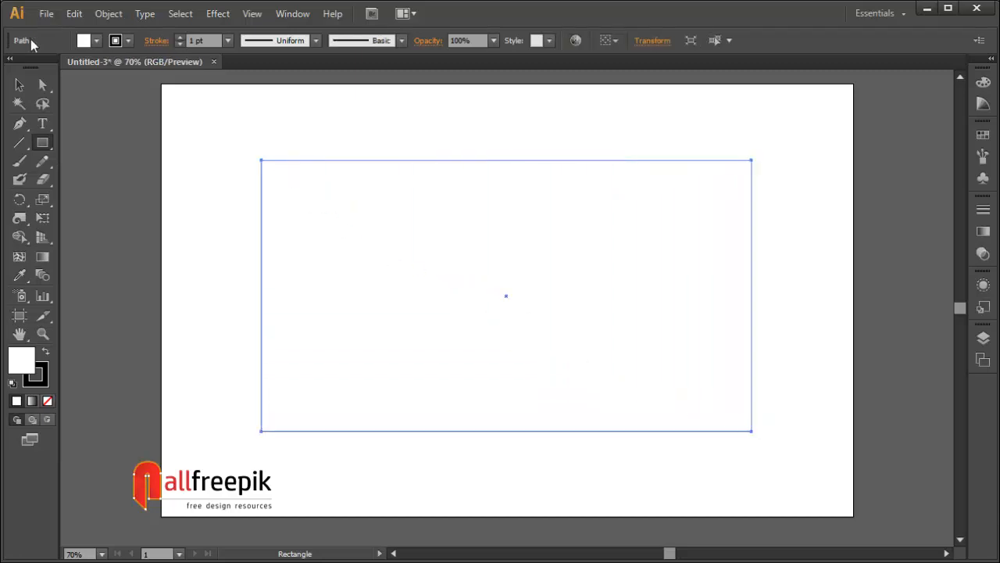
# Step: Swap the rectangle's fill and stroke to make the fill black, and set its stroke to none
pyautogui.click(20, 85)
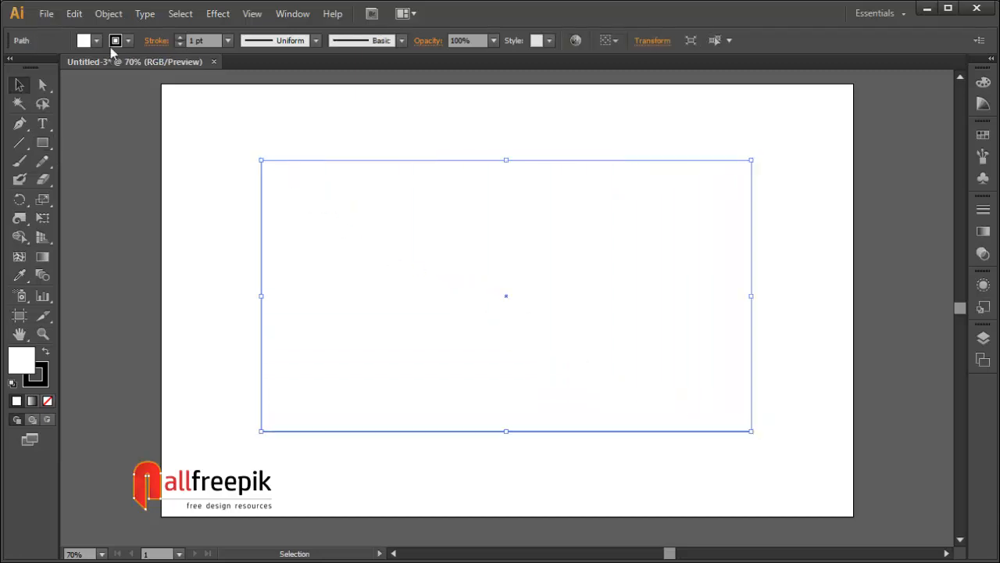
pyautogui.click(46, 352)
pyautogui.click(44, 381)
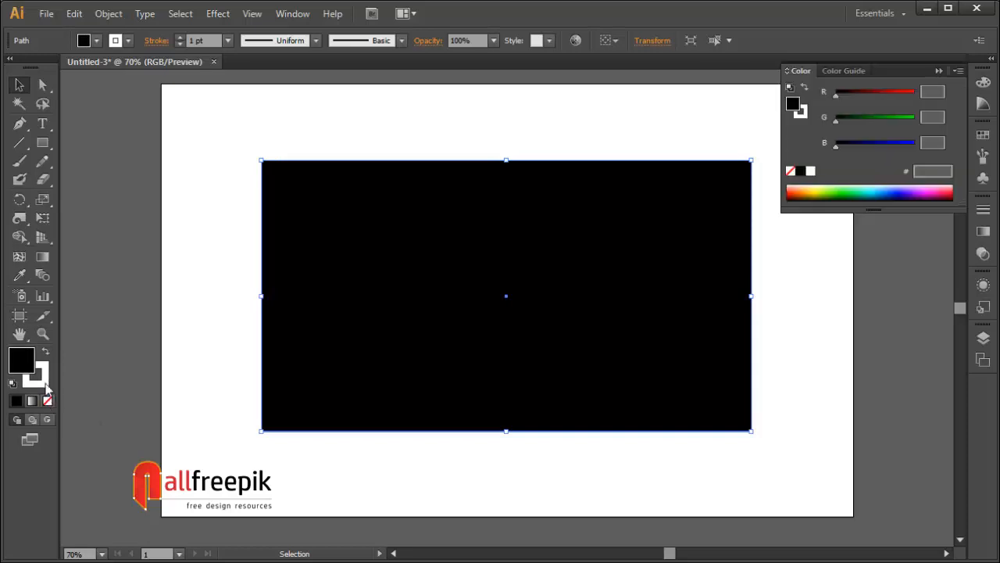
pyautogui.click(48, 401)
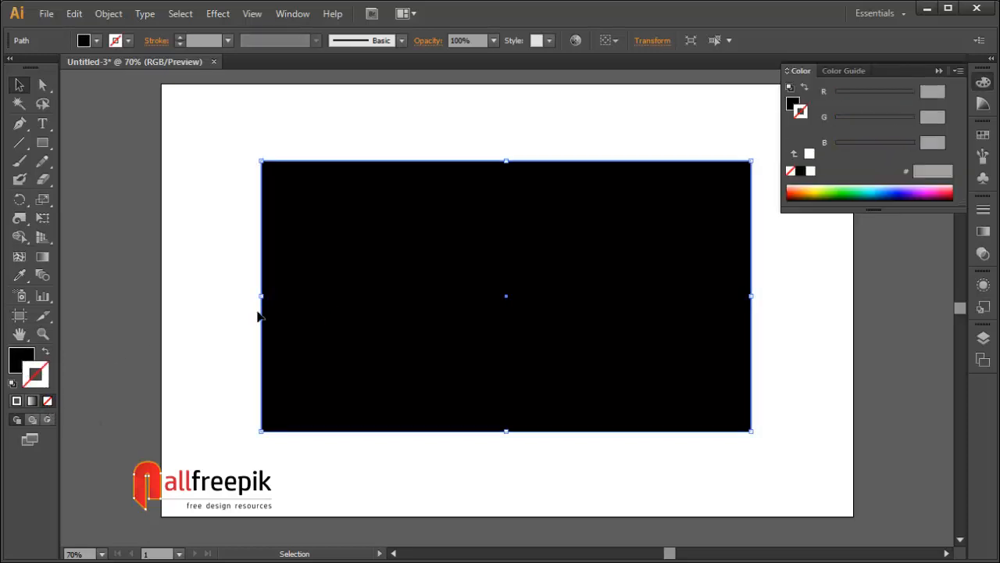
pyautogui.click(31, 362)
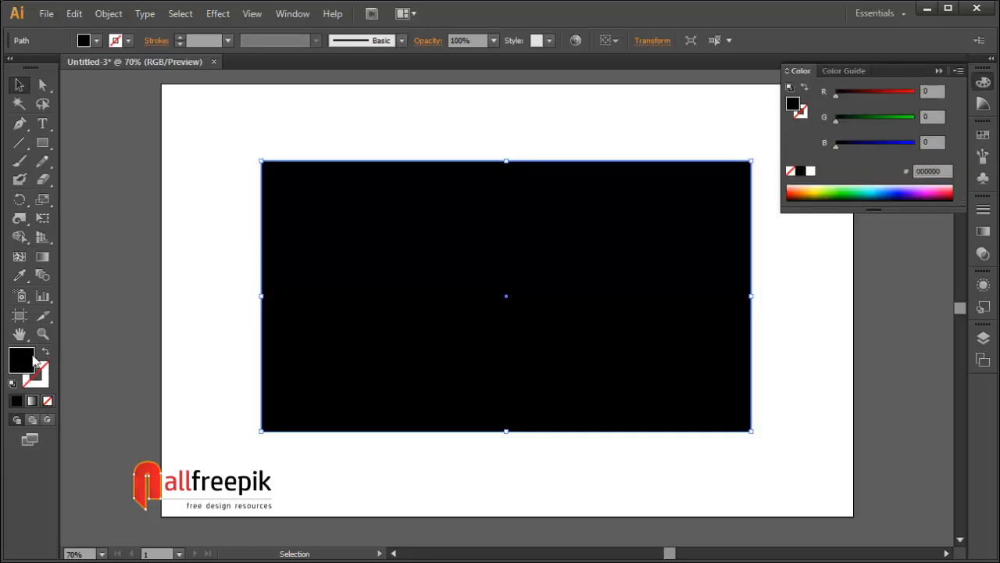
# Step: Apply the Graphic Pen sketch effect to the black rectangle with Stroke Length 15, Light/Dark Balance 50 and Vertical direction
pyautogui.click(222, 15)
pyautogui.moveTo(253, 329)
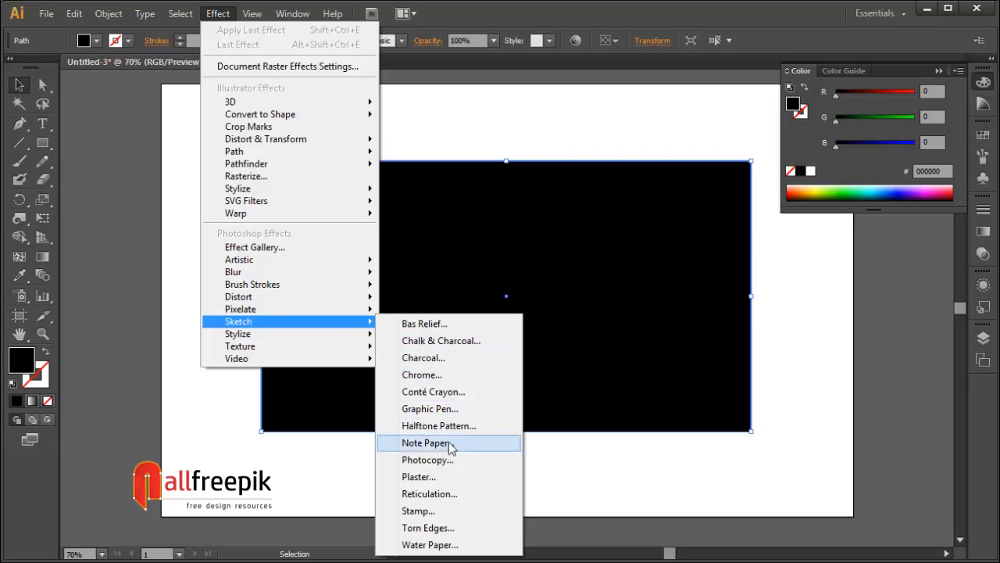
pyautogui.click(449, 408)
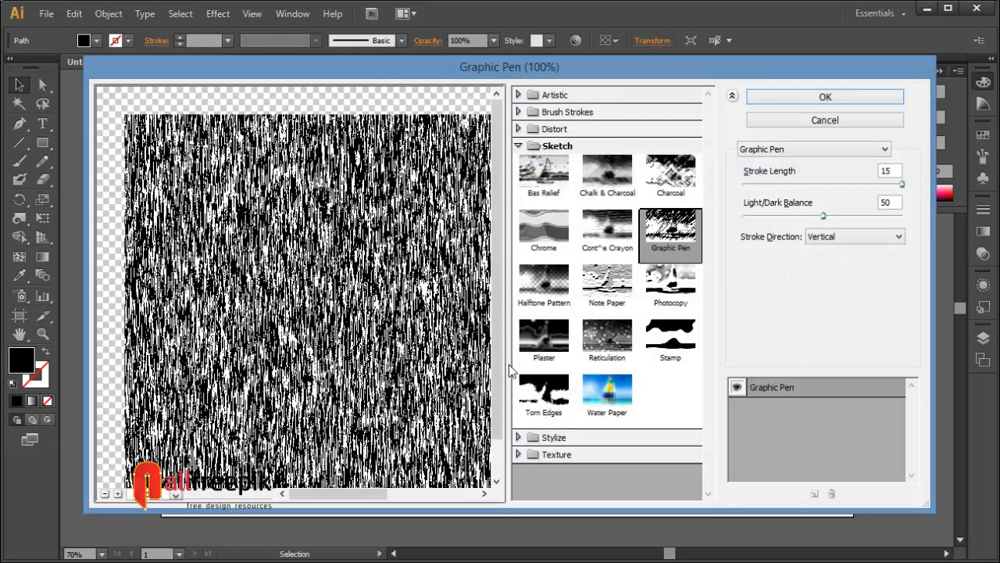
pyautogui.moveTo(383, 363); pyautogui.dragTo(319, 307)
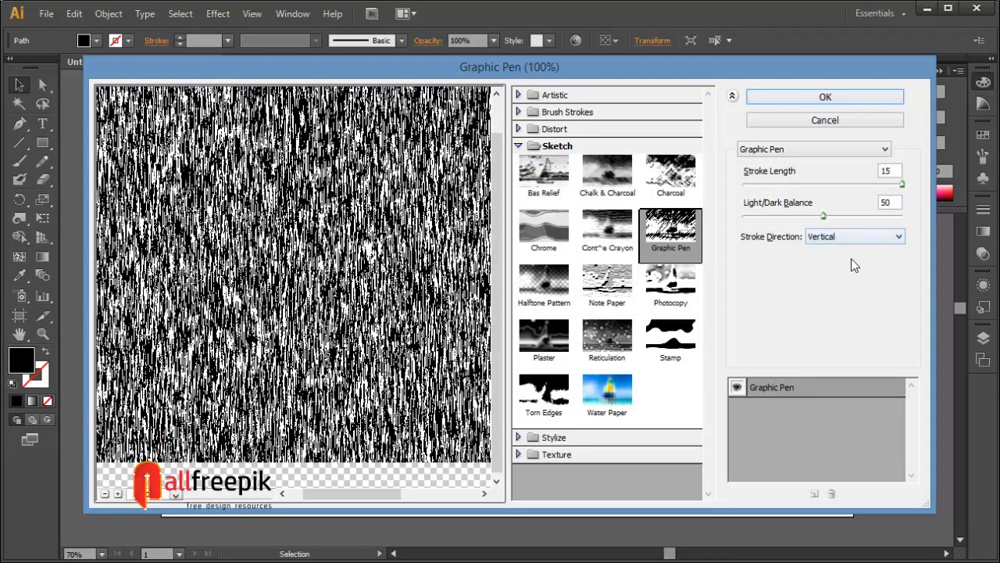
pyautogui.click(841, 100)
pyautogui.click(545, 134)
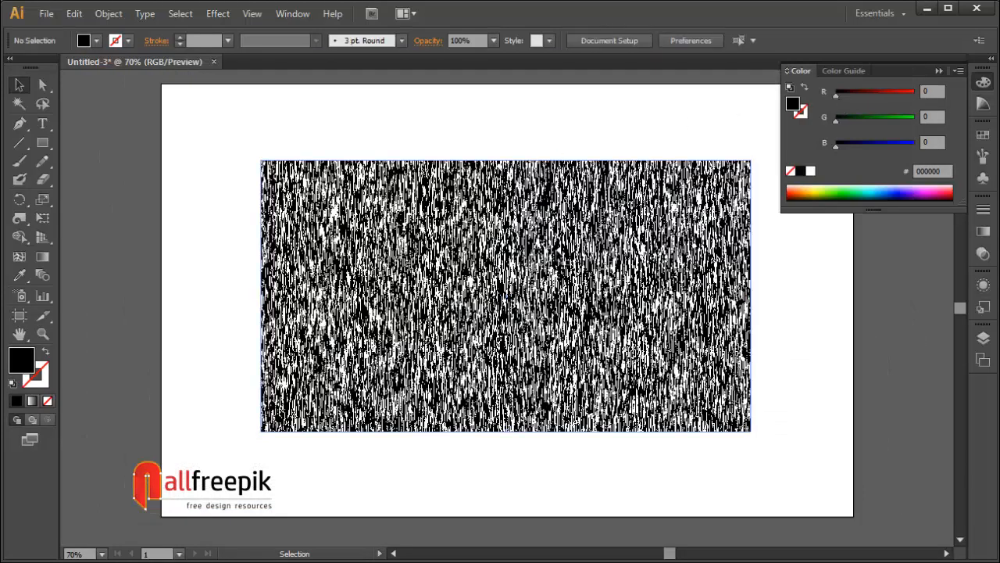
# Step: Expand the appearance of the textured rectangle and run Image Trace on the resulting image
pyautogui.click(557, 252)
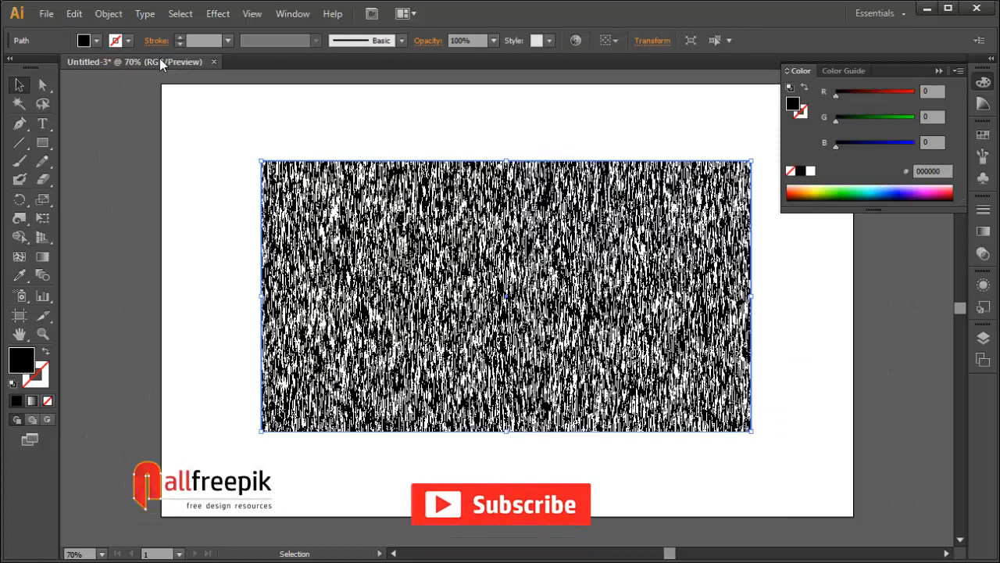
pyautogui.click(101, 17)
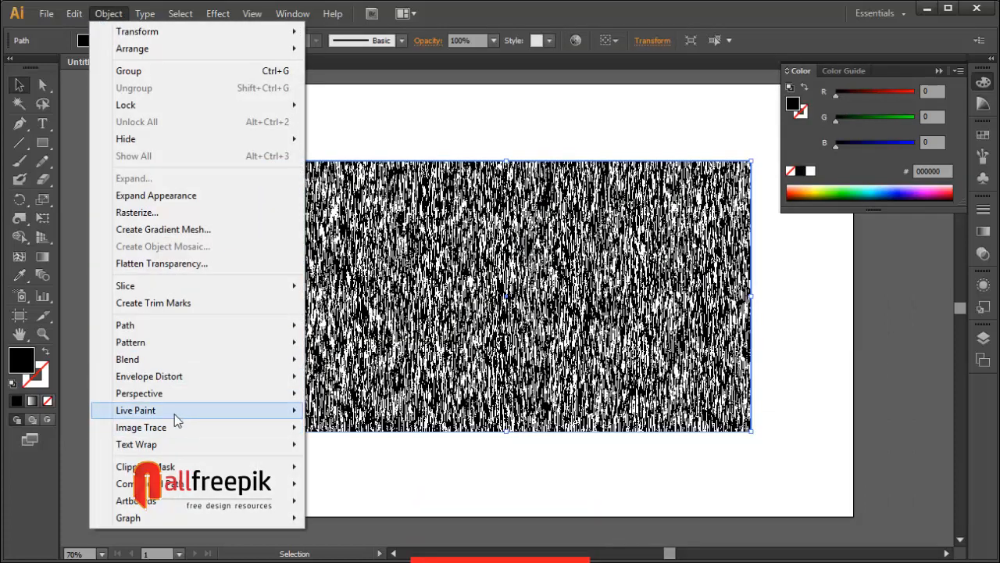
pyautogui.click(162, 195)
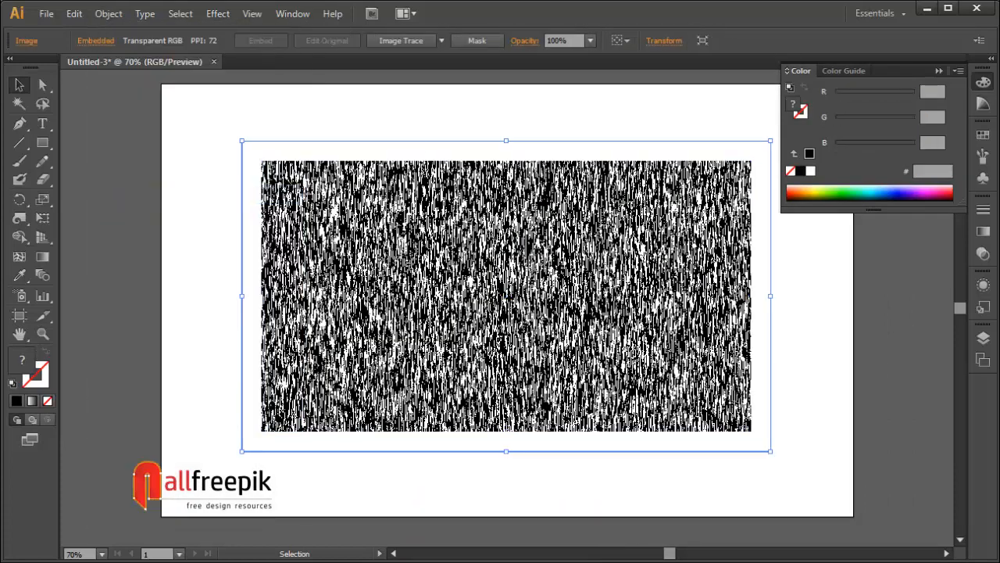
pyautogui.click(419, 41)
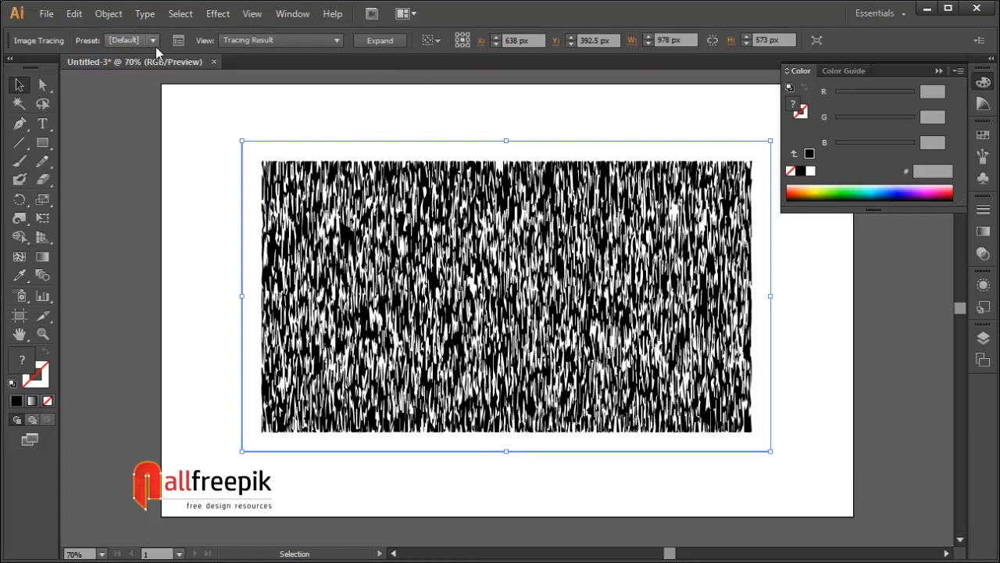
# Step: Set the Image Trace options to Noise 1 px, Corners 15% and Paths 15%
pyautogui.click(179, 43)
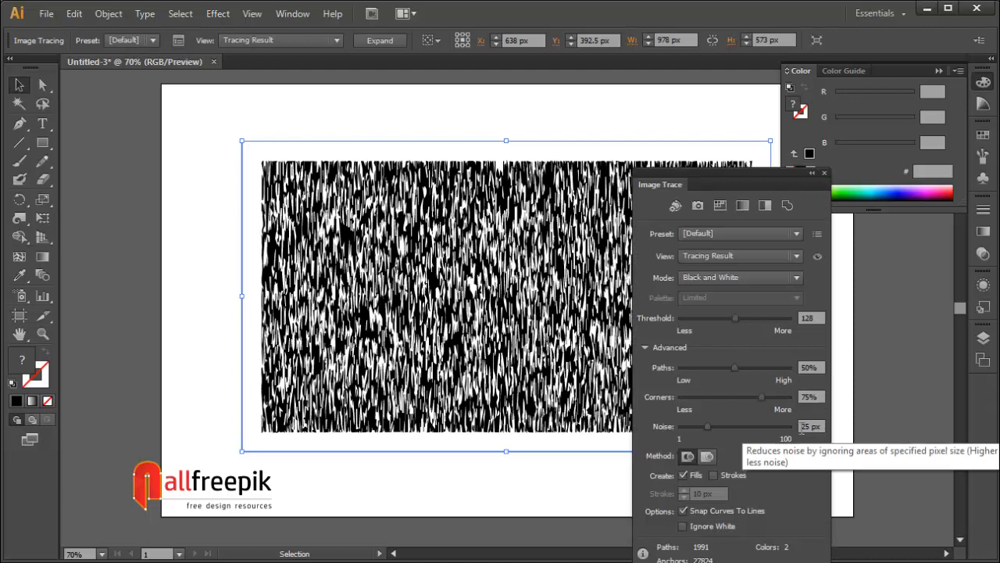
pyautogui.click(820, 426)
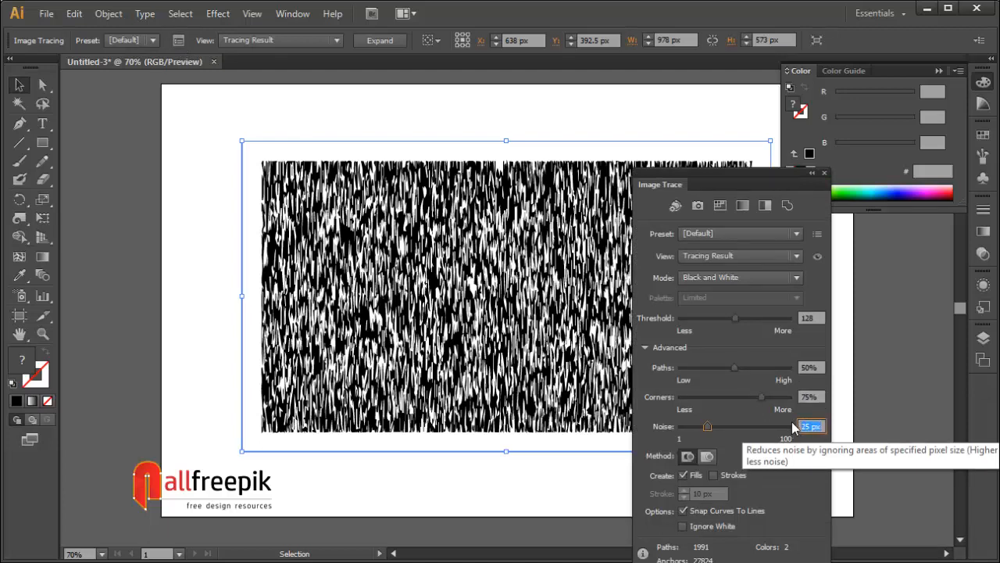
pyautogui.write('1')
pyautogui.click(797, 397)
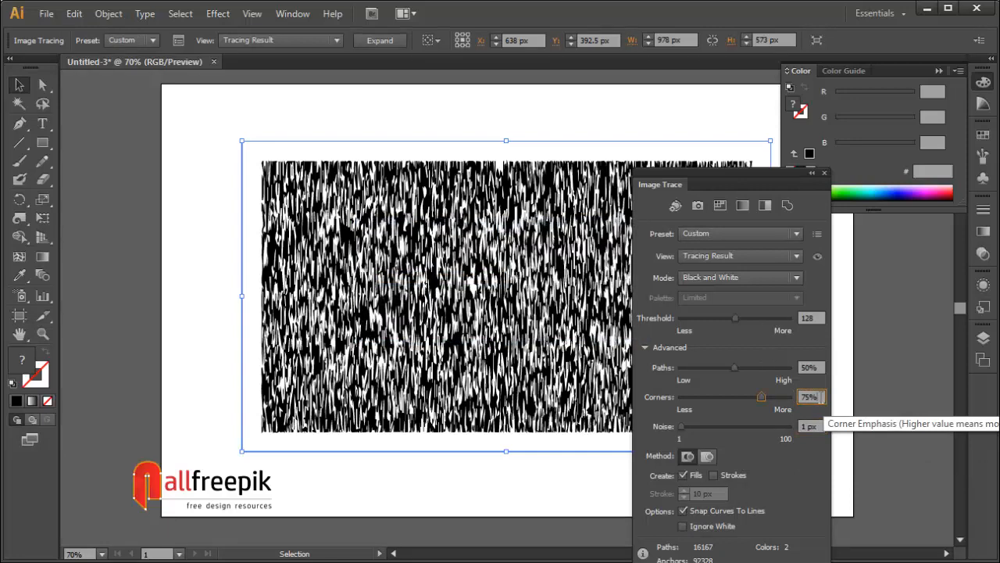
pyautogui.write('15')
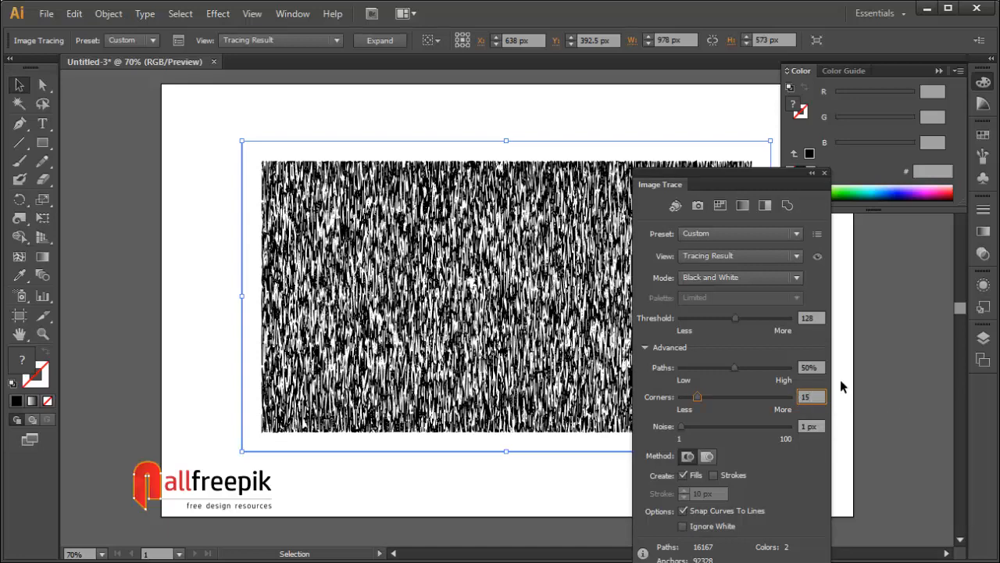
pyautogui.click(819, 367)
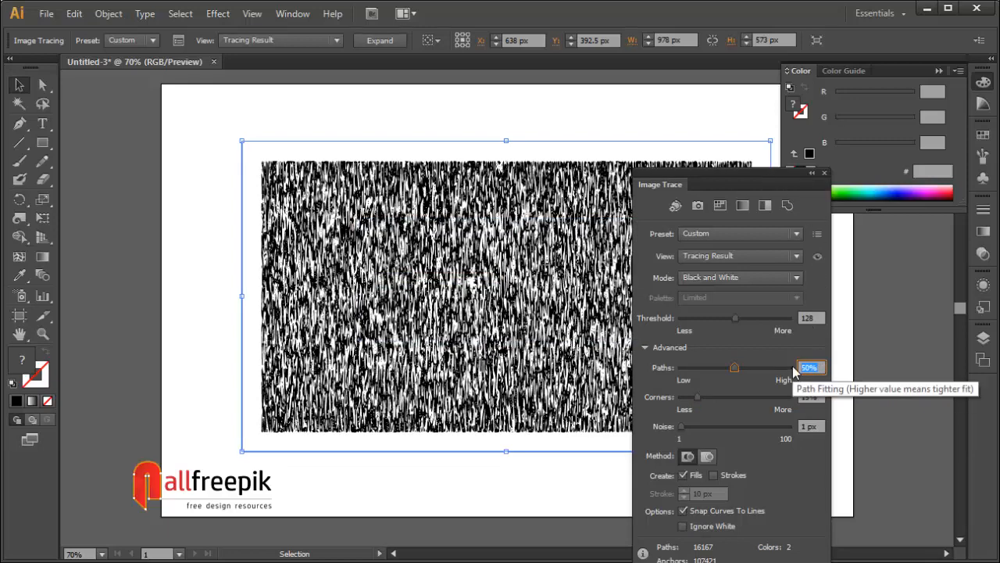
pyautogui.write('15')
pyautogui.press('Tab')
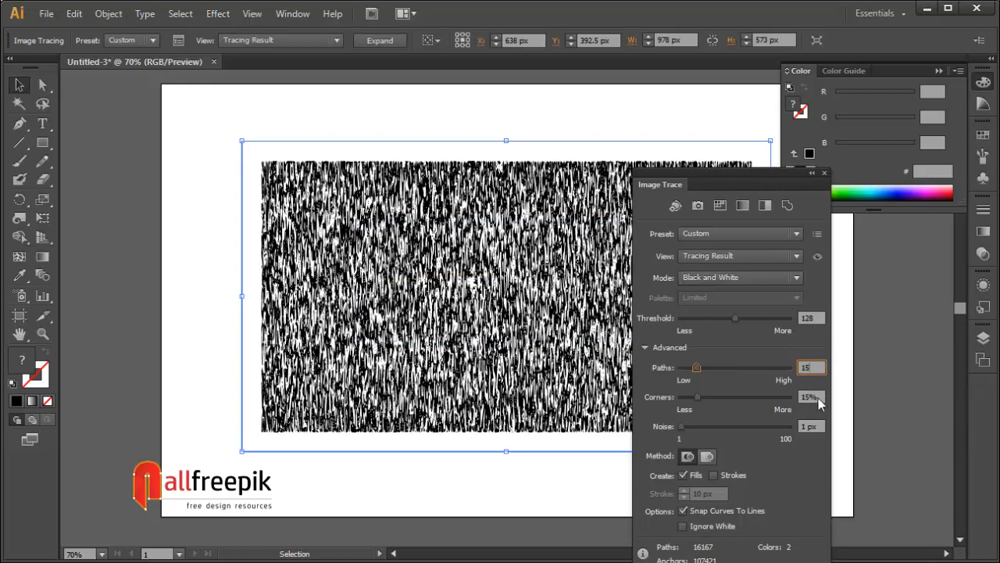
pyautogui.moveTo(777, 184); pyautogui.dragTo(726, 104)
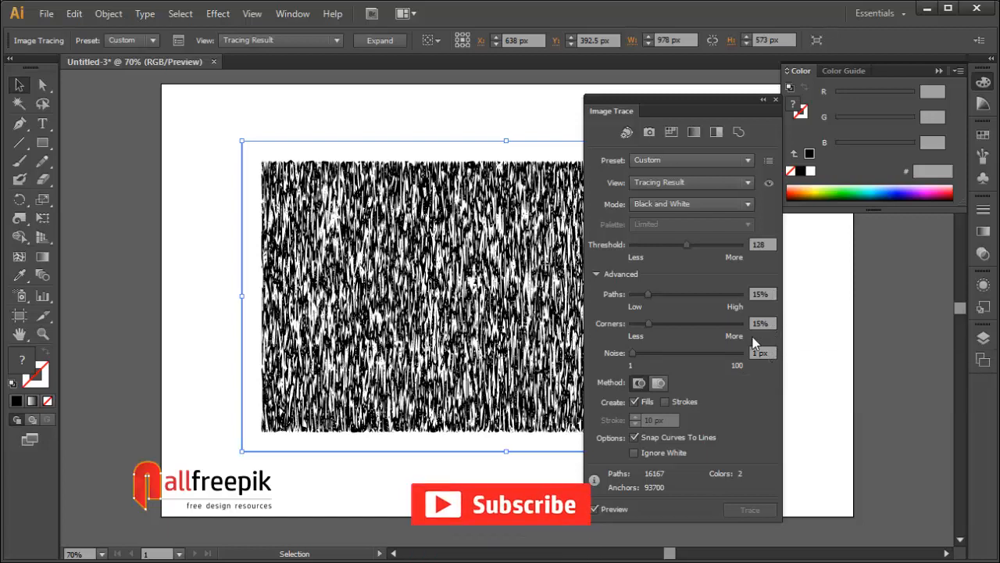
# Step: Expand the traced texture into editable vector paths and deselect it
pyautogui.click(817, 267)
pyautogui.click(406, 245)
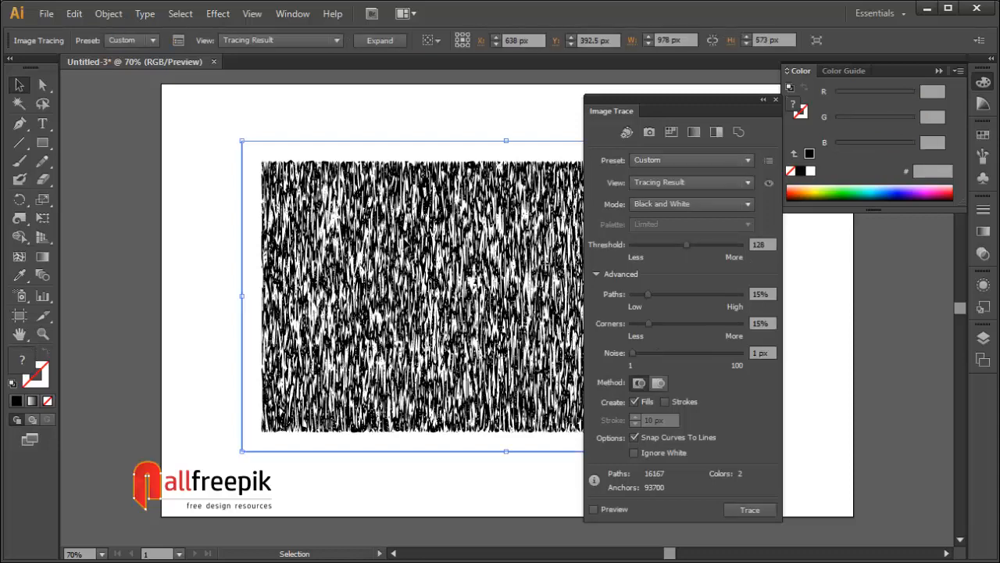
pyautogui.click(386, 45)
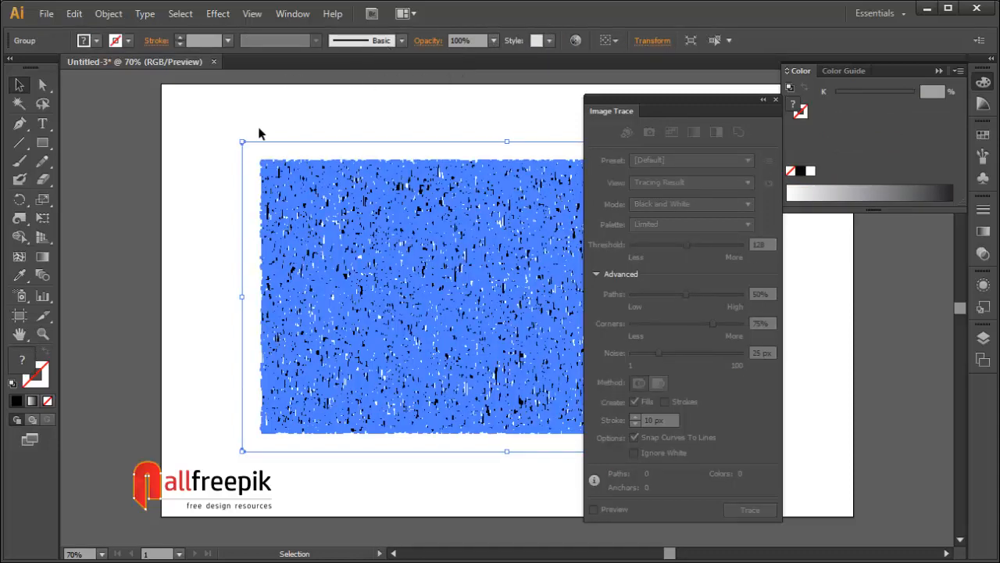
pyautogui.click(208, 197)
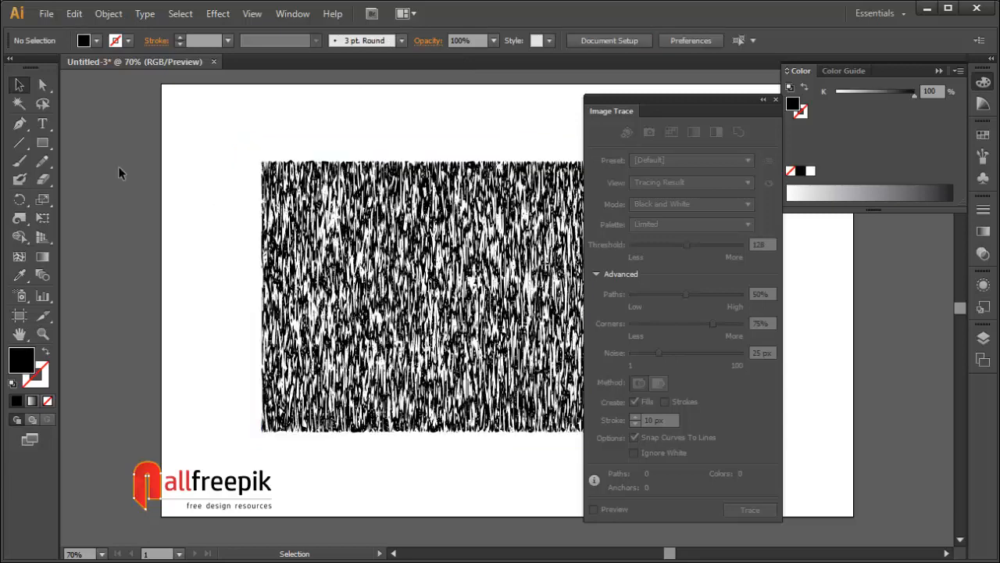
# Step: Select all white areas of the expanded tracing with the Magic Wand and cut them from the artwork
pyautogui.click(18, 104)
pyautogui.click(246, 178)
pyautogui.click(246, 178)
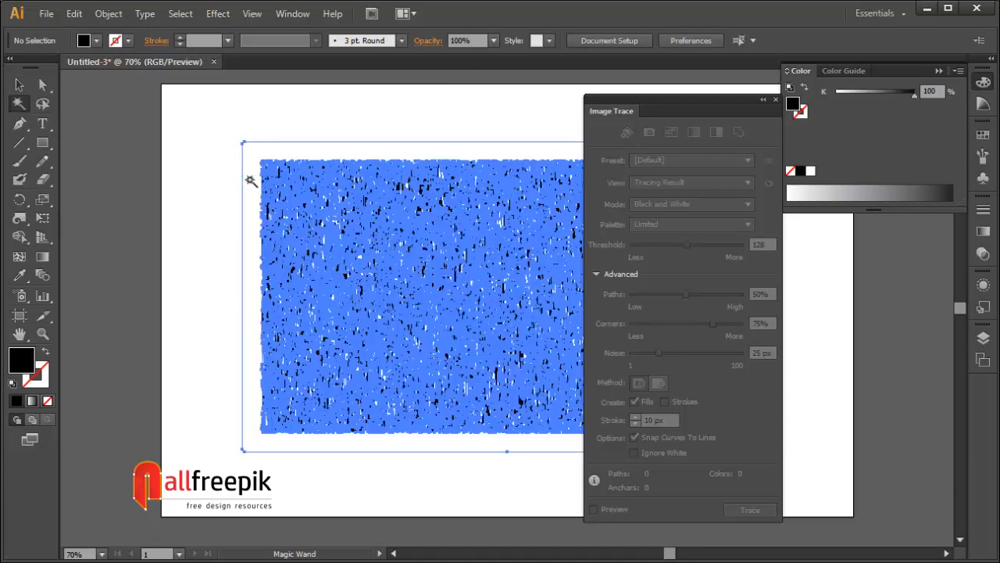
pyautogui.click(75, 13)
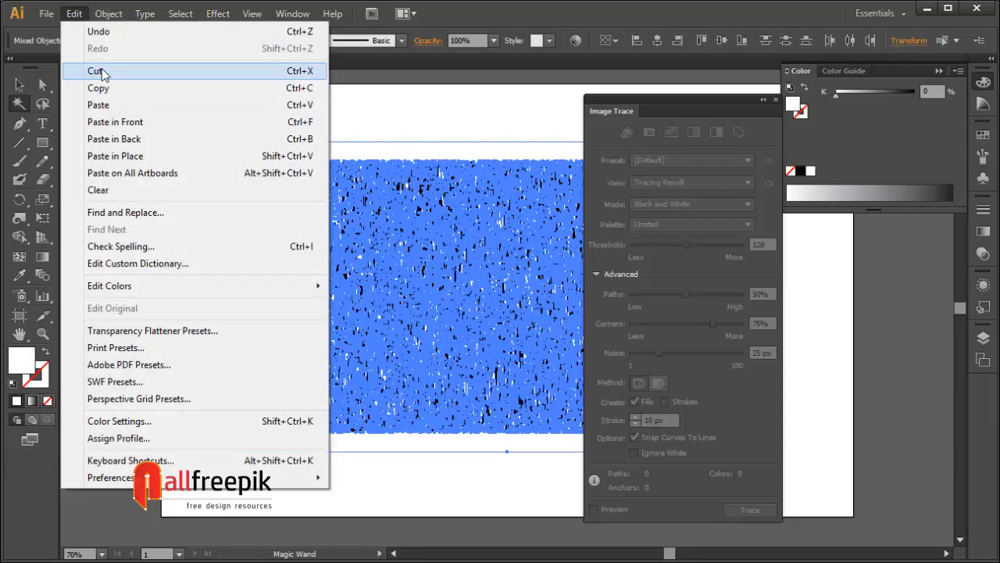
pyautogui.click(96, 71)
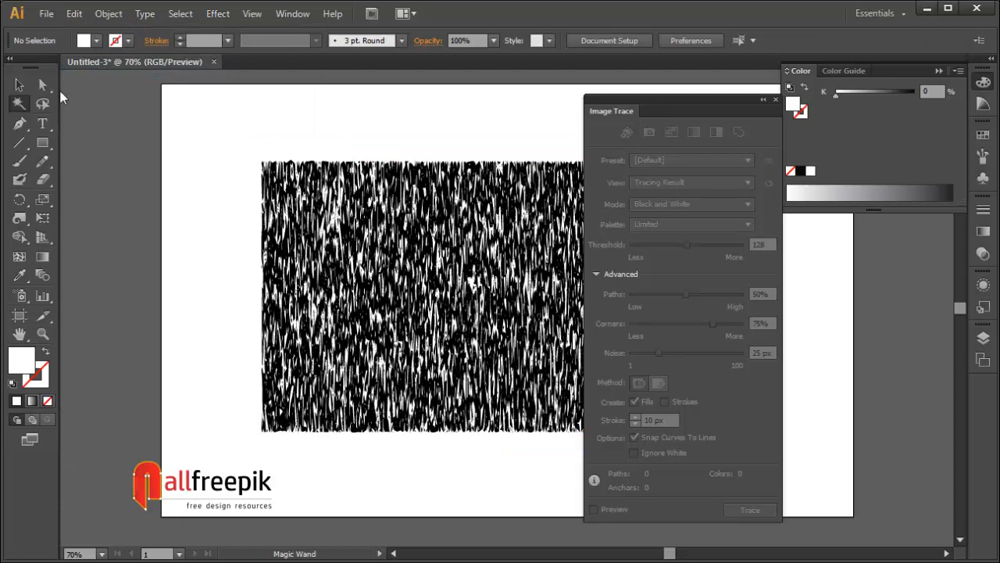
# Step: Swap the fill and stroke of the remaining black group to leave only outlines, and close the Image Trace settings
pyautogui.click(18, 84)
pyautogui.click(357, 215)
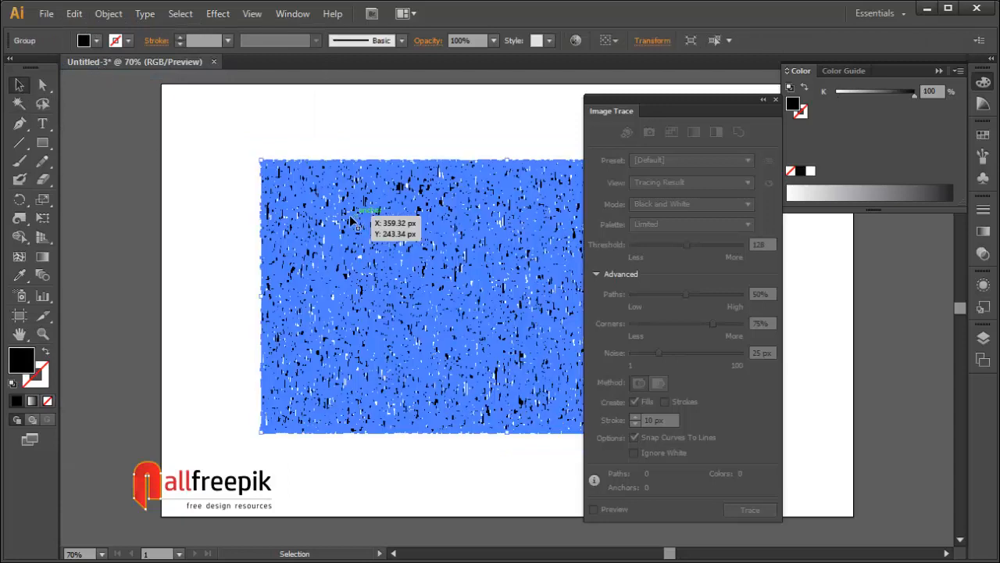
pyautogui.click(47, 355)
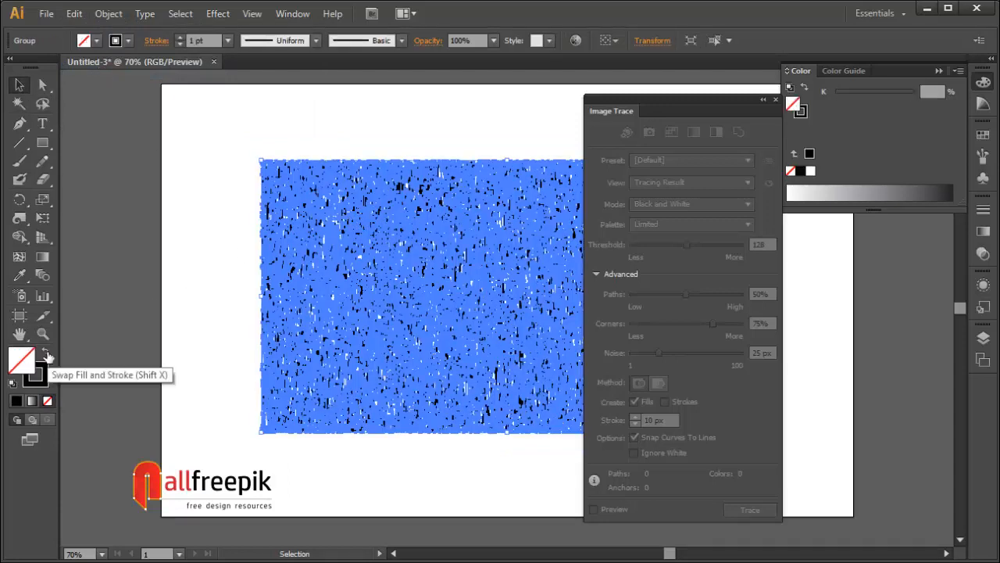
pyautogui.click(217, 295)
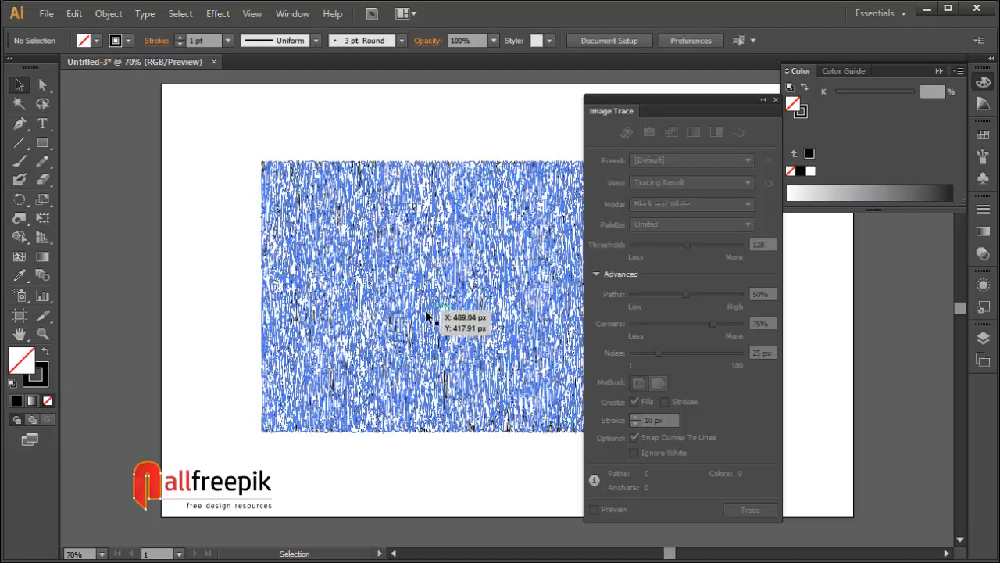
pyautogui.click(429, 317)
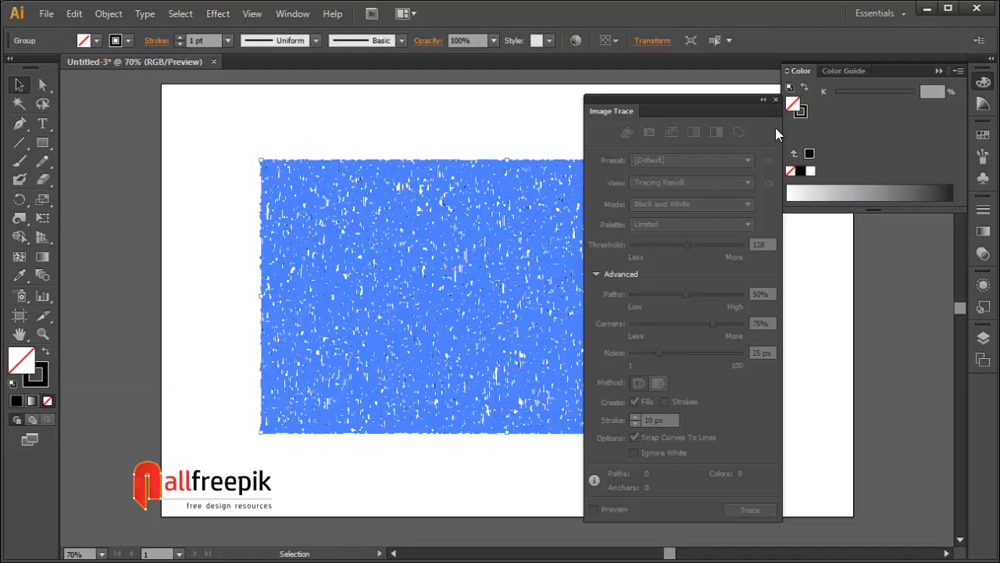
pyautogui.click(775, 100)
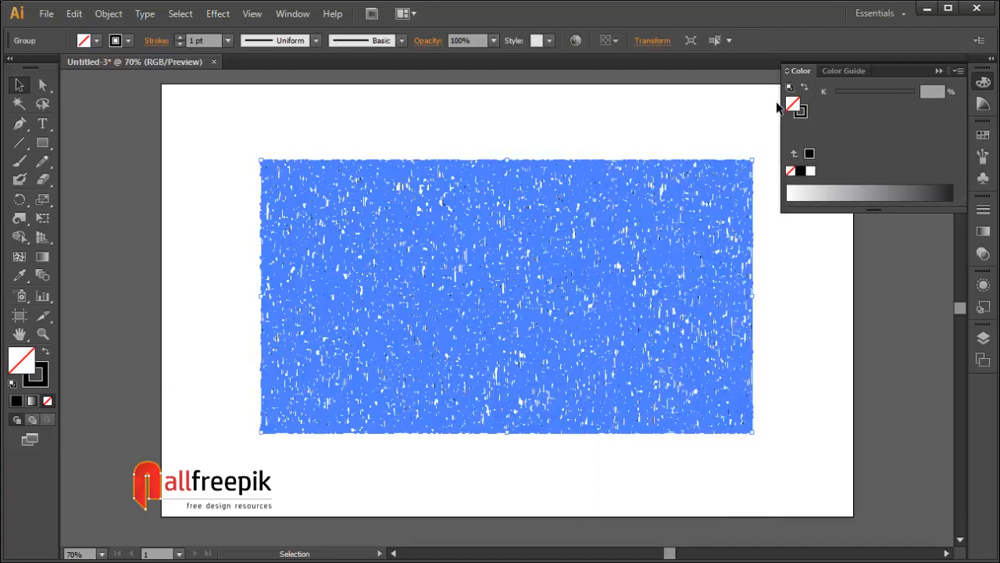
# Step: Set the stroke weight of the outlined line group to 0.75 pt and deselect it
pyautogui.click(427, 166)
pyautogui.click(516, 333)
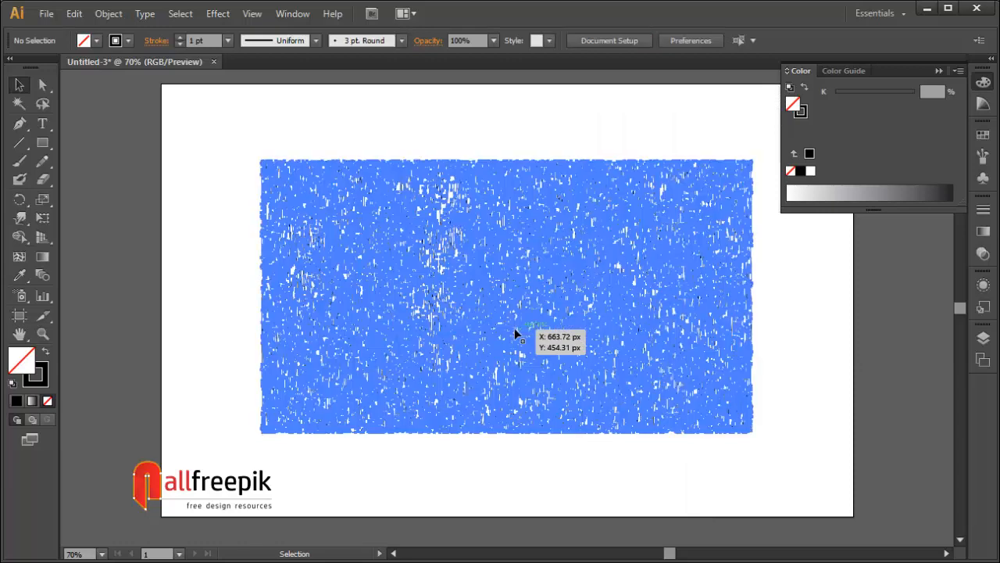
pyautogui.click(228, 41)
pyautogui.click(244, 91)
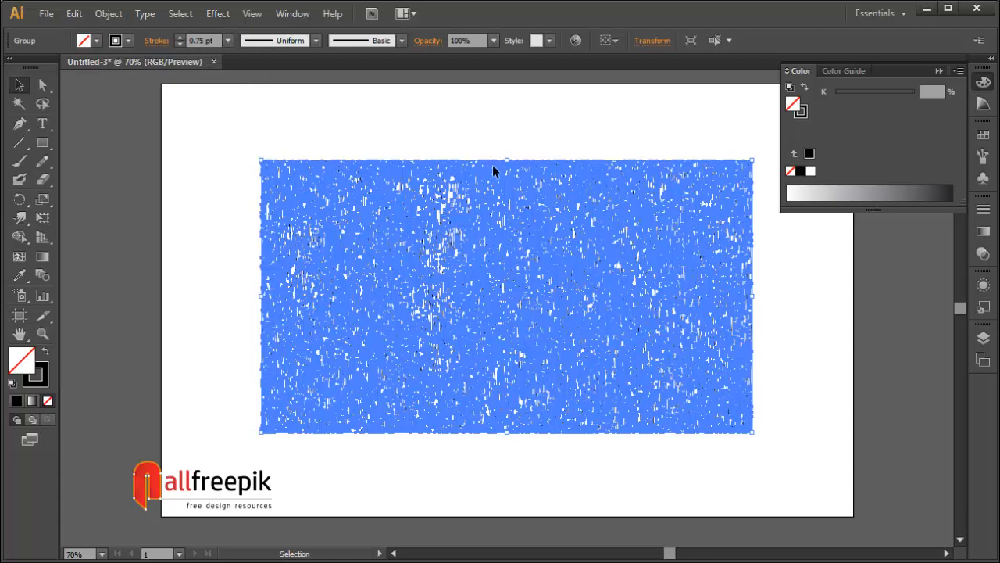
pyautogui.click(497, 144)
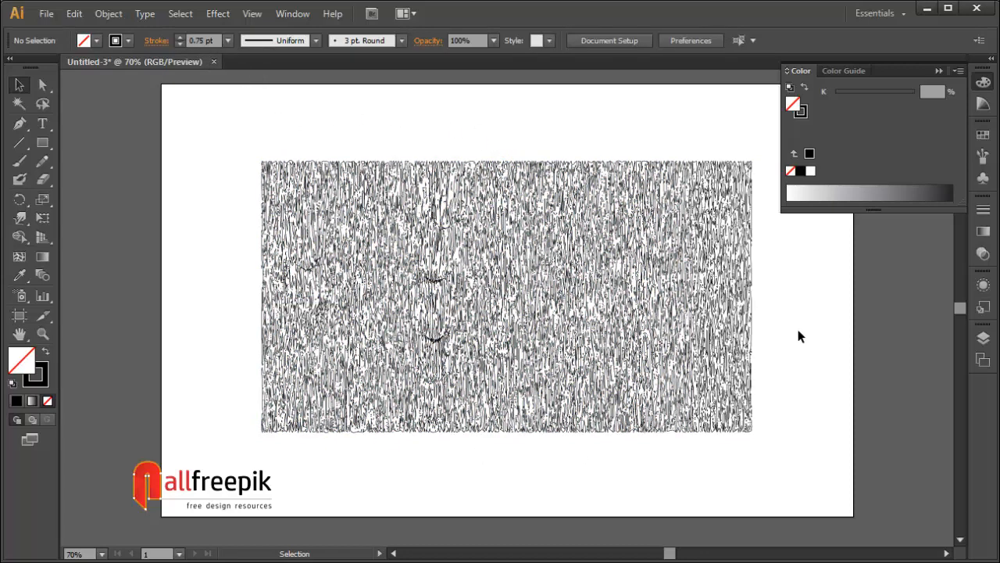
# Step: Select the outlined line group, add swirls at scattered spots across the texture and on its lower edge with the Twirl tool, and deselect it
pyautogui.moveTo(798, 328); pyautogui.dragTo(723, 316)
pyautogui.click(20, 220)
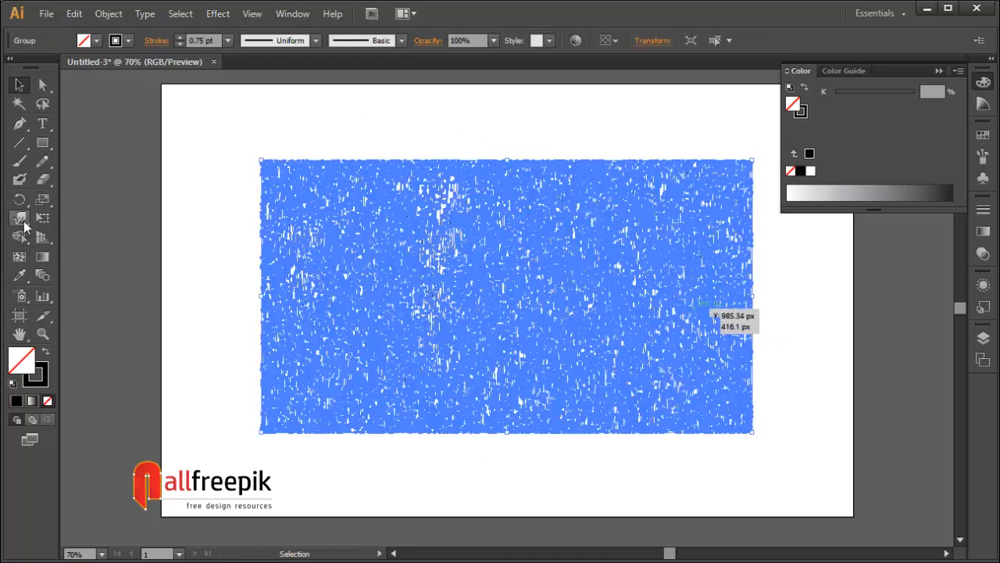
pyautogui.click(68, 253)
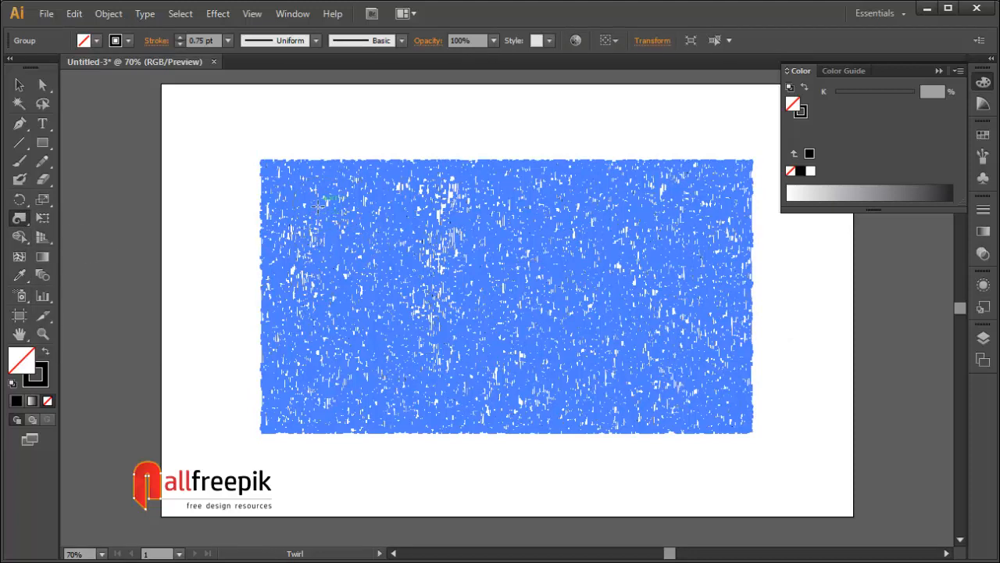
pyautogui.moveTo(318, 206); pyautogui.dragTo(316, 203)
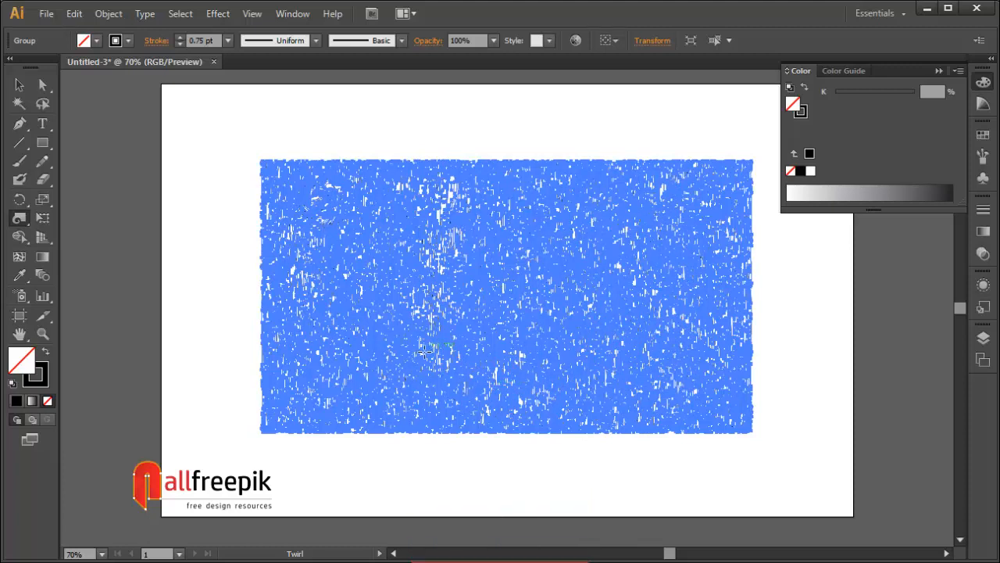
pyautogui.moveTo(426, 350); pyautogui.dragTo(427, 349)
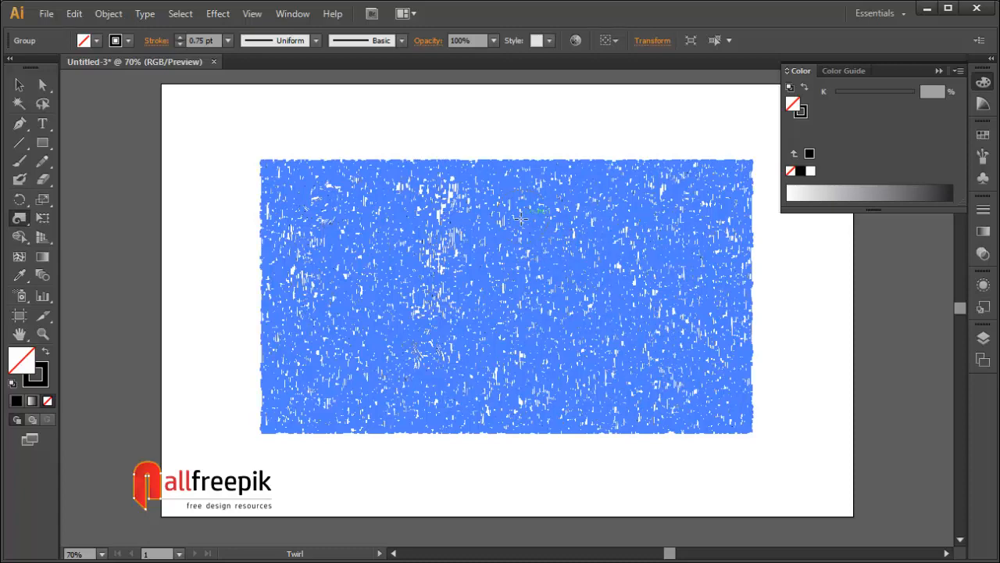
pyautogui.click(520, 219)
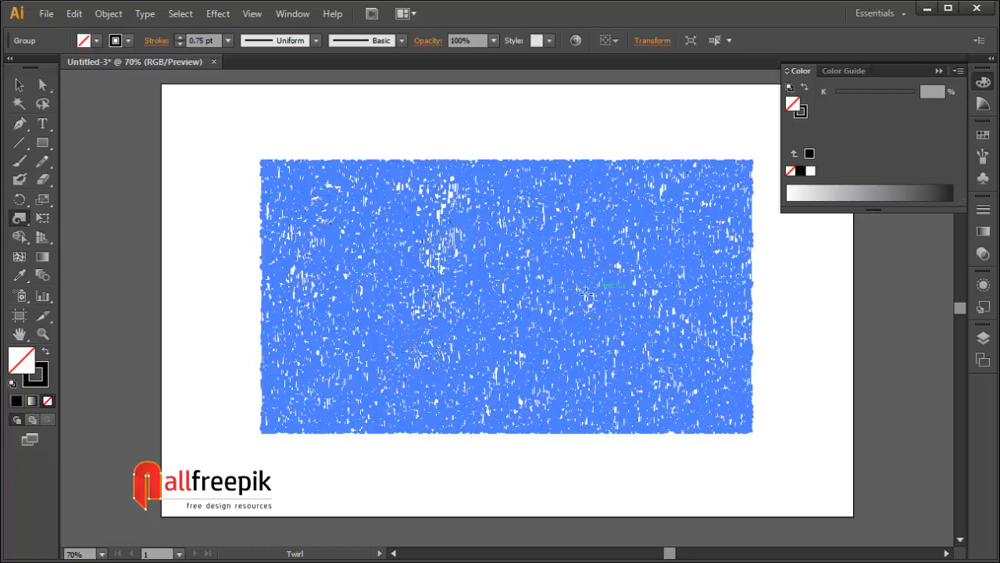
pyautogui.moveTo(586, 291); pyautogui.dragTo(588, 292)
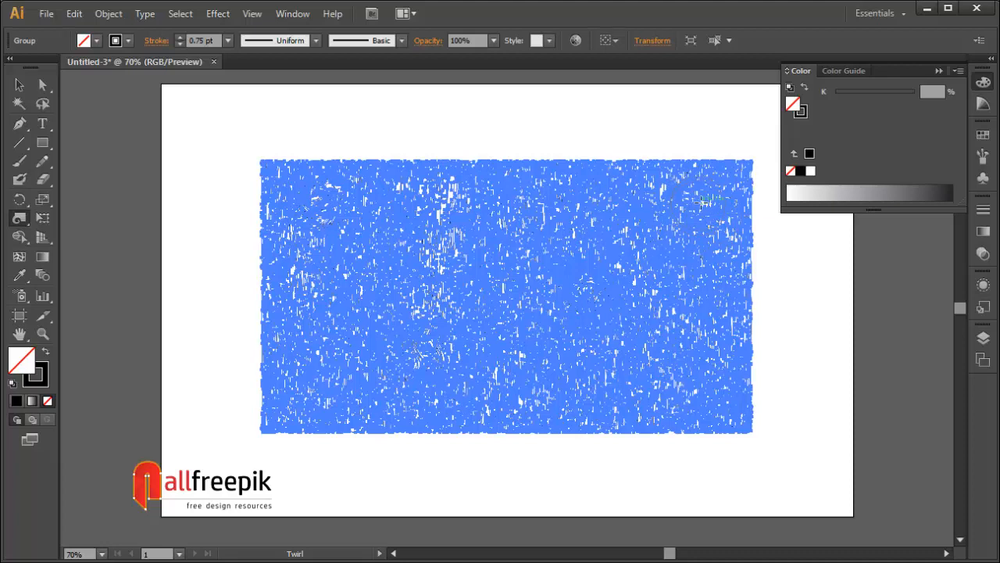
pyautogui.moveTo(701, 203); pyautogui.dragTo(700, 203)
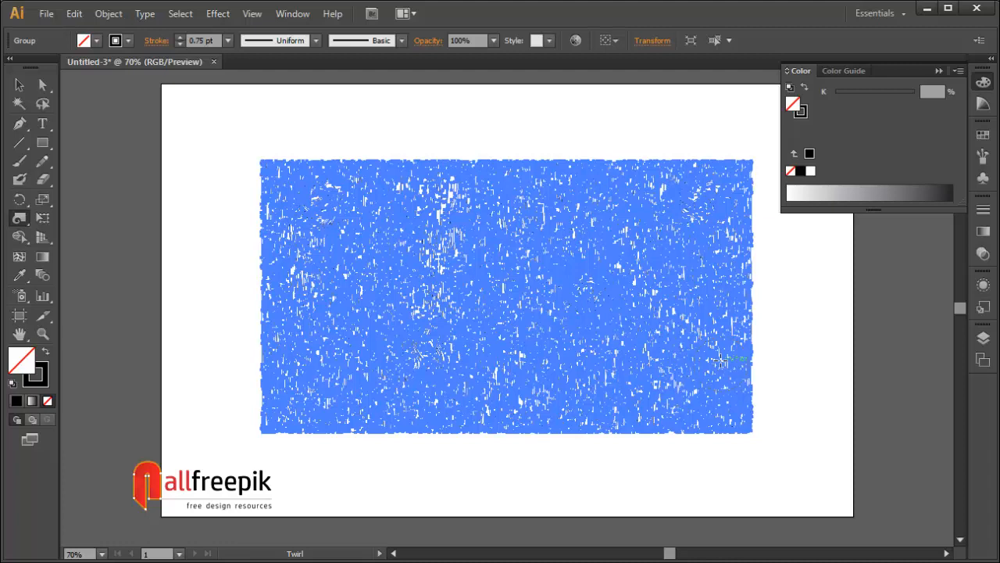
pyautogui.moveTo(720, 359); pyautogui.dragTo(720, 359)
pyautogui.moveTo(596, 423); pyautogui.dragTo(599, 422)
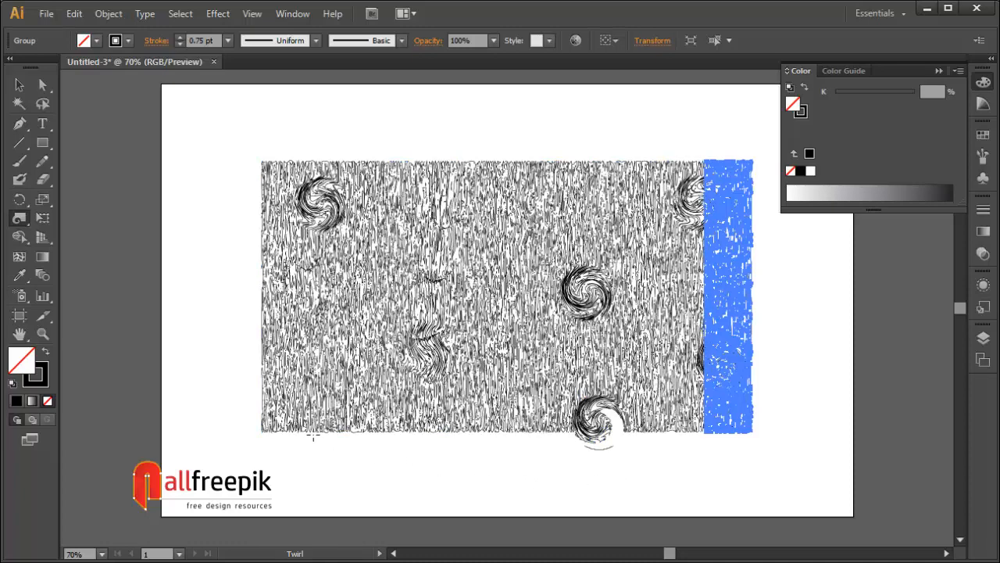
pyautogui.moveTo(311, 412); pyautogui.dragTo(314, 408)
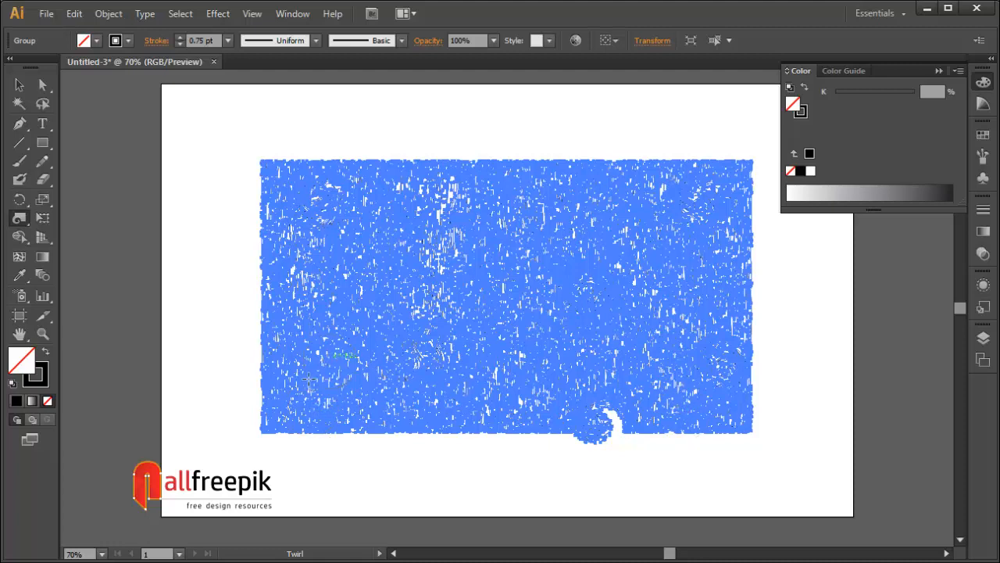
pyautogui.moveTo(301, 382)
pyautogui.mouseDown()
pyautogui.moveTo(310, 380)
pyautogui.moveTo(297, 381)
pyautogui.mouseUp()
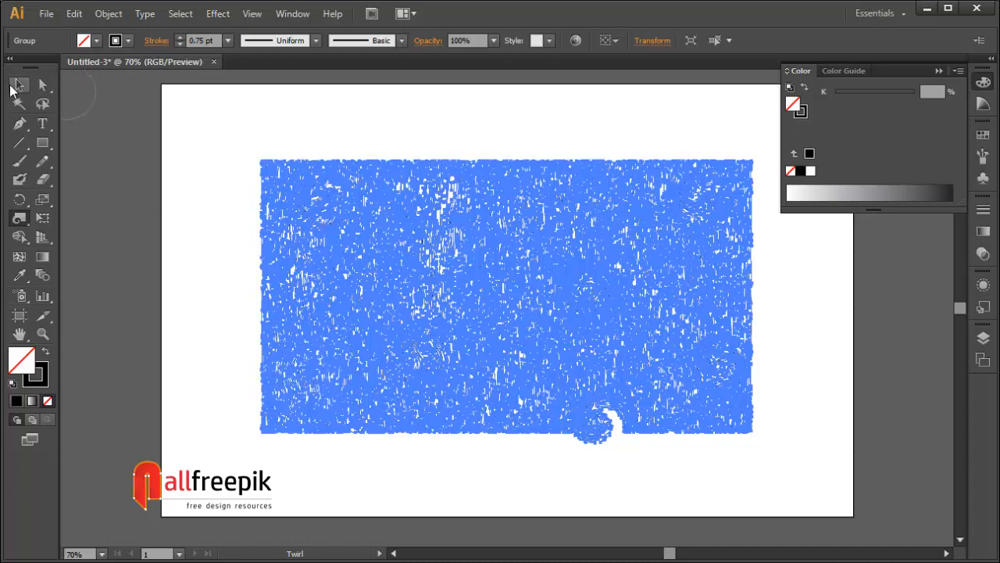
pyautogui.click(20, 84)
pyautogui.click(218, 251)
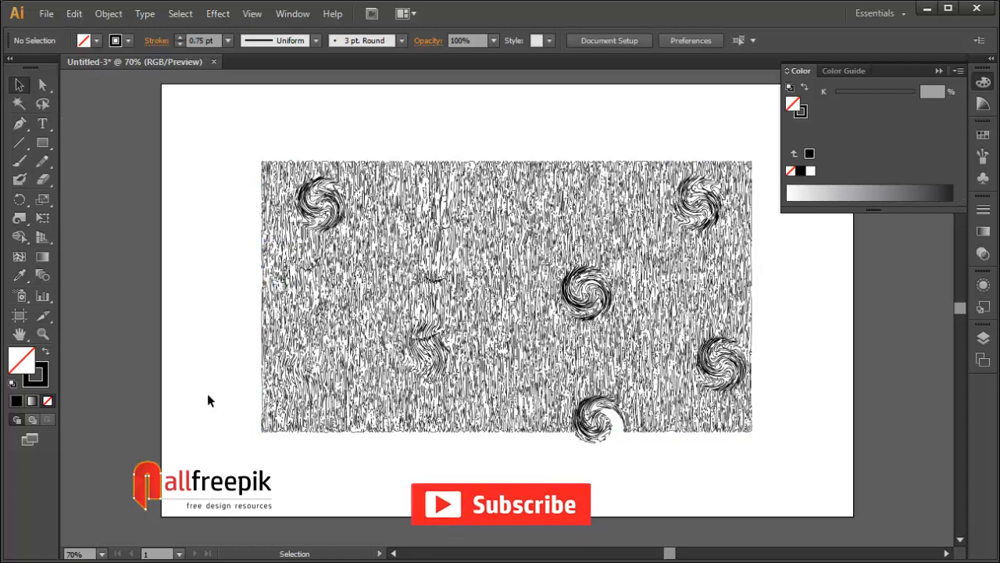
# Step: Reselect the line group, twirl one more knot in the lower-left area of the texture, and deselect it
pyautogui.click(331, 397)
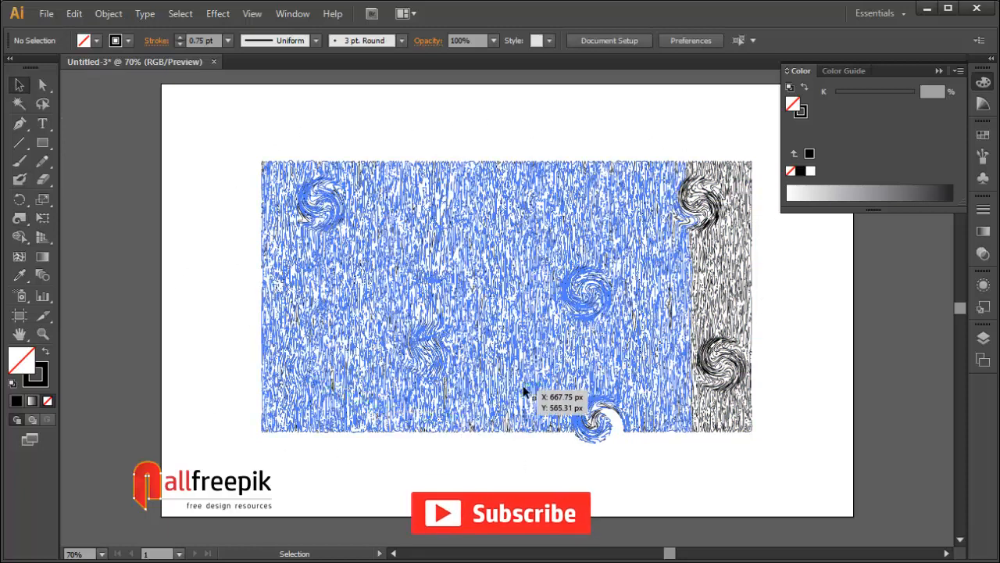
pyautogui.click(20, 218)
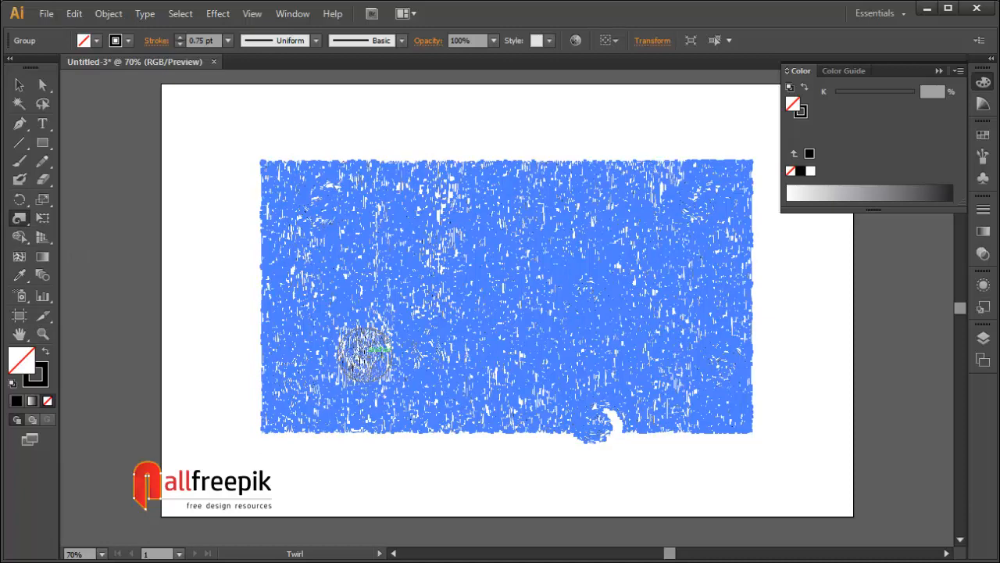
pyautogui.click(22, 86)
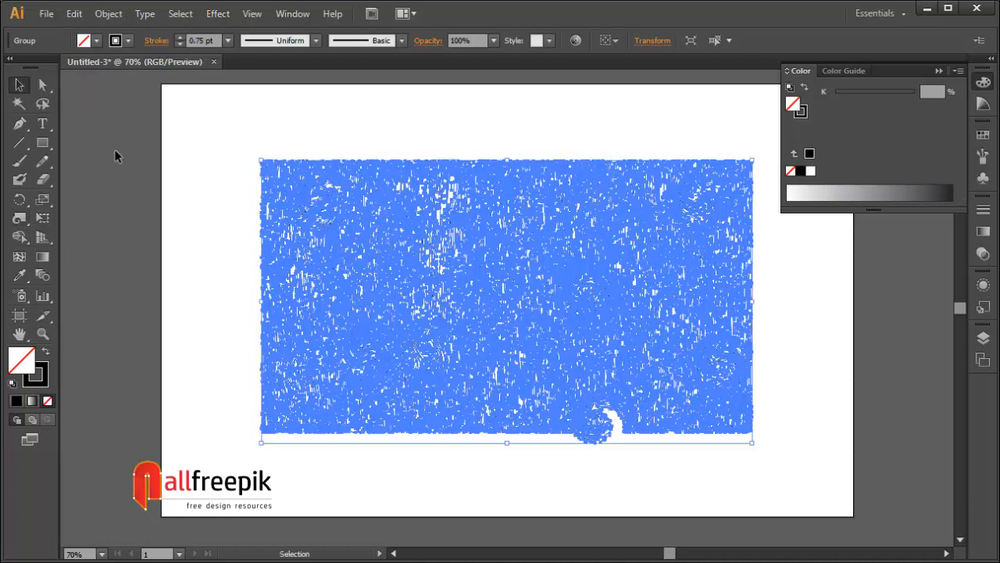
pyautogui.click(115, 149)
# Step: Zoom in to examine the swirls in the line texture, collapsing the color settings that cover the artwork
pyautogui.moveTo(364, 266); pyautogui.dragTo(749, 428)
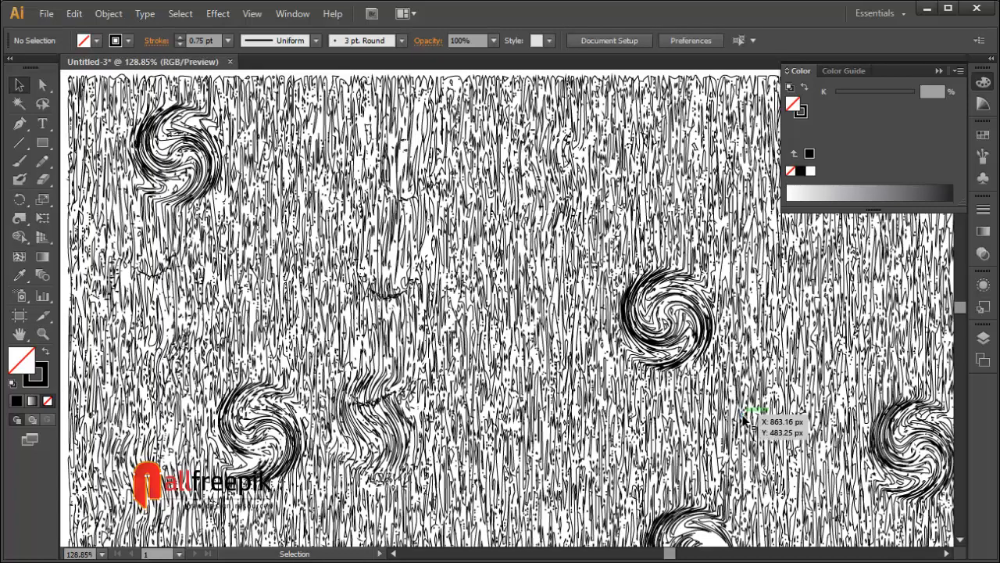
pyautogui.click(749, 422)
pyautogui.moveTo(674, 344); pyautogui.dragTo(659, 317)
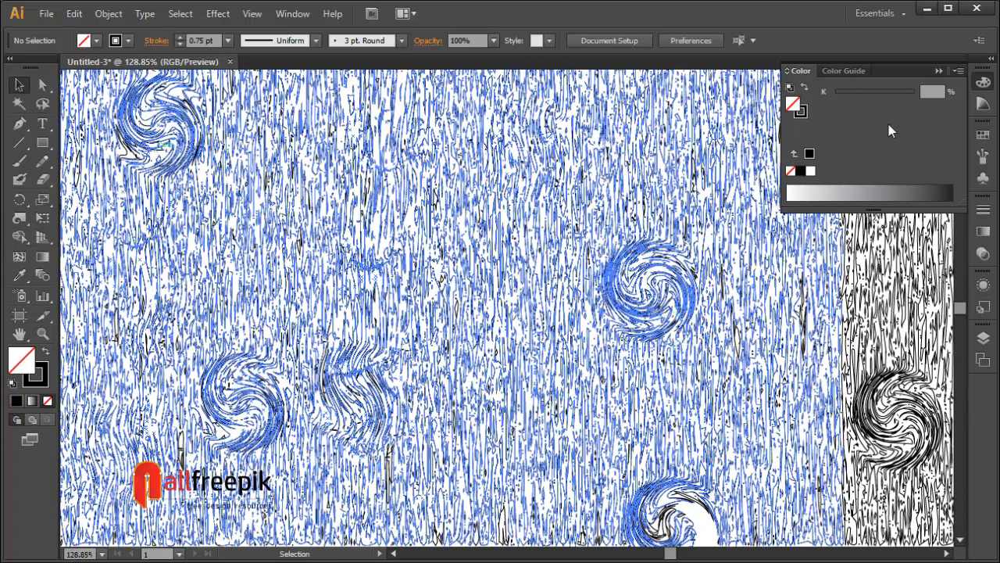
pyautogui.click(938, 72)
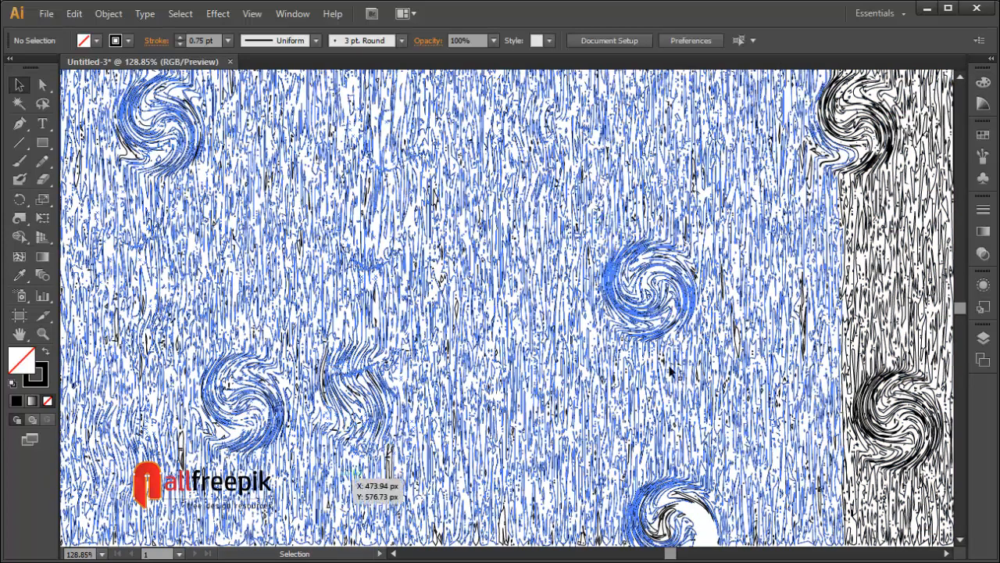